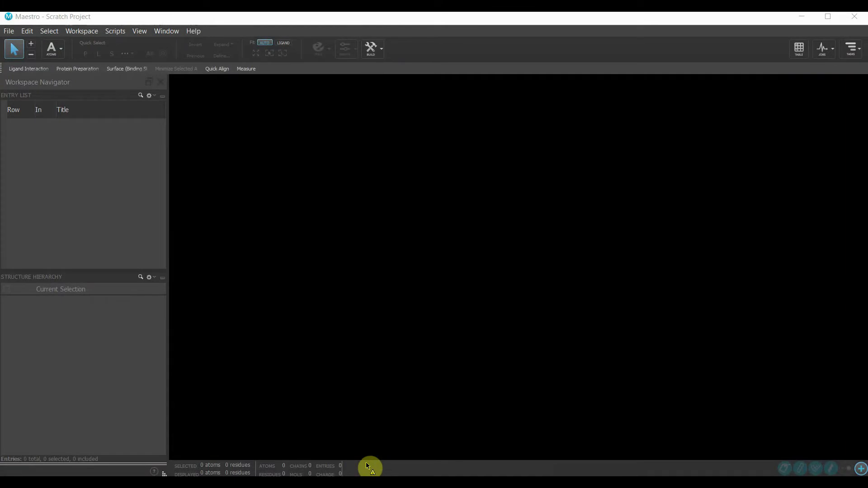
# Open Prime homology modeling with the Structure Prediction Wizard and maximize its window.
pyautogui.click(490, 22)
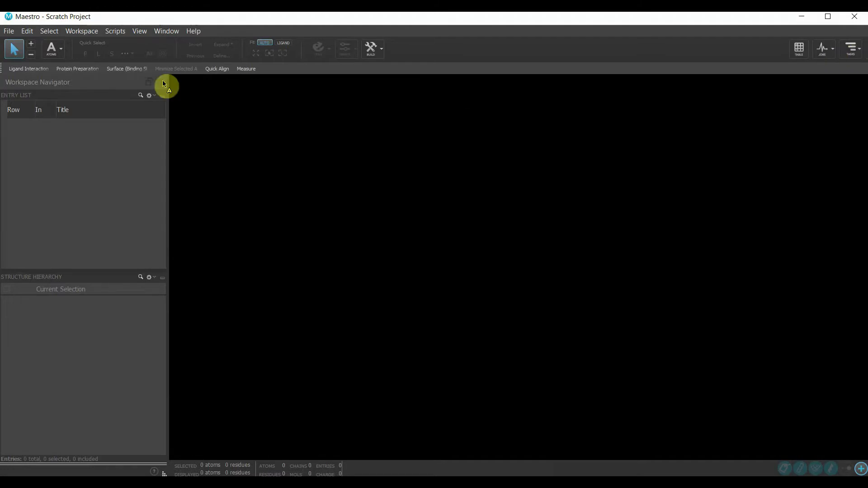
pyautogui.click(852, 54)
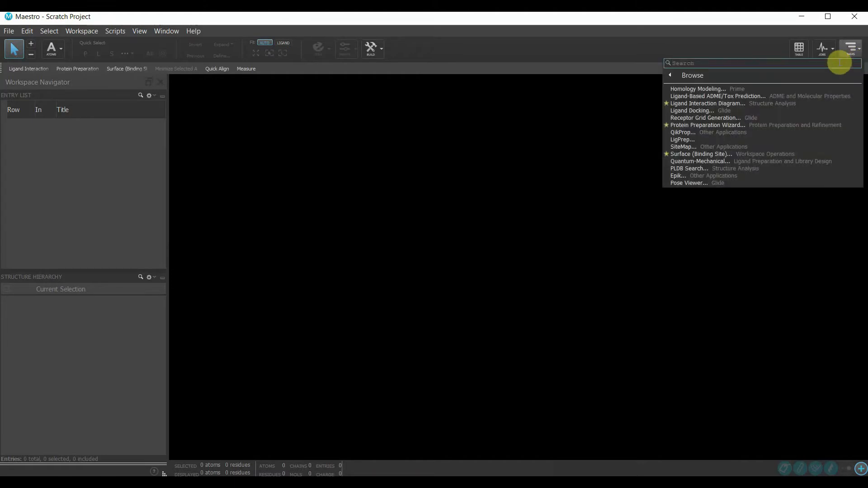
pyautogui.click(674, 75)
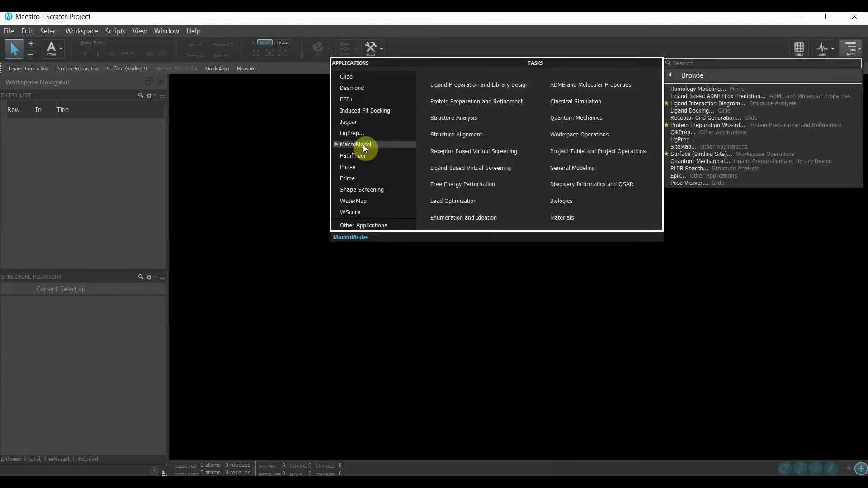
pyautogui.click(347, 182)
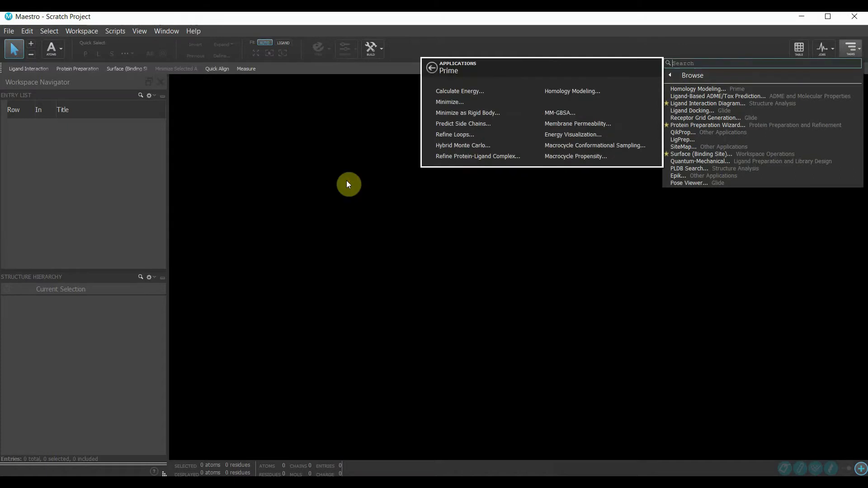
pyautogui.click(579, 93)
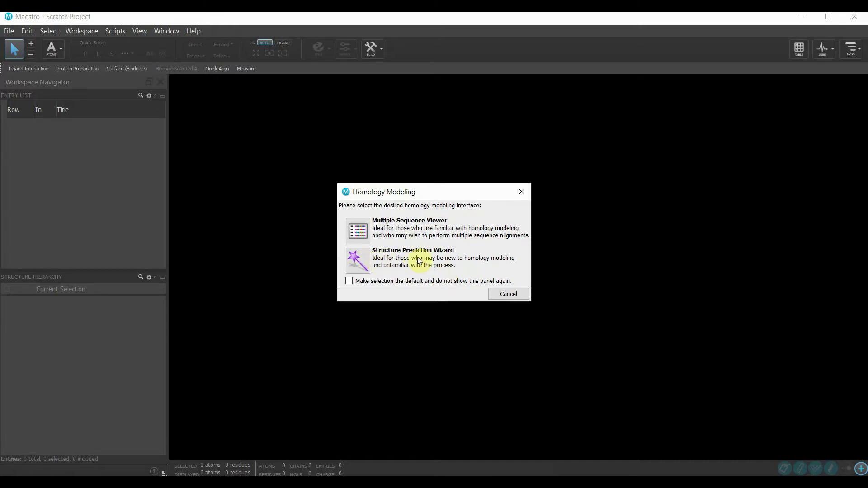
pyautogui.click(358, 260)
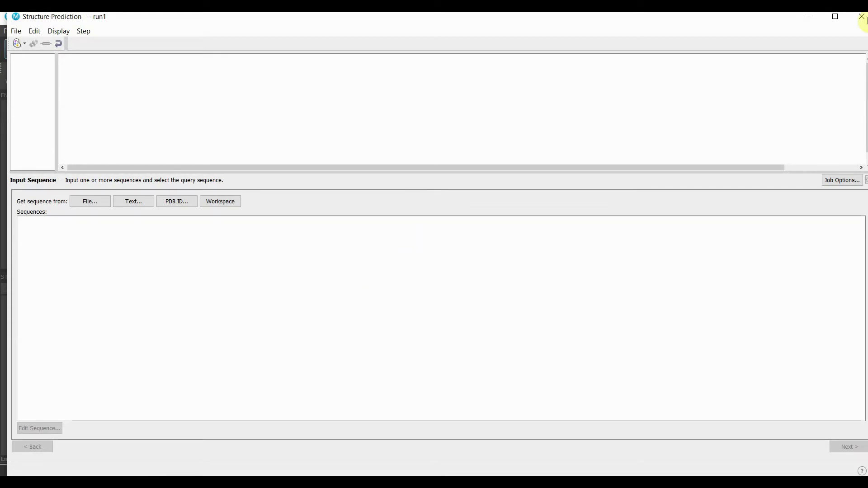
pyautogui.click(835, 17)
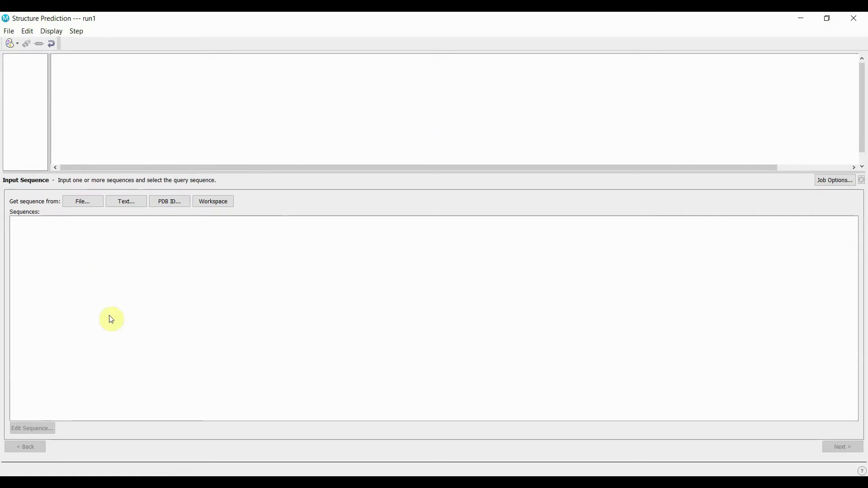
pyautogui.click(75, 206)
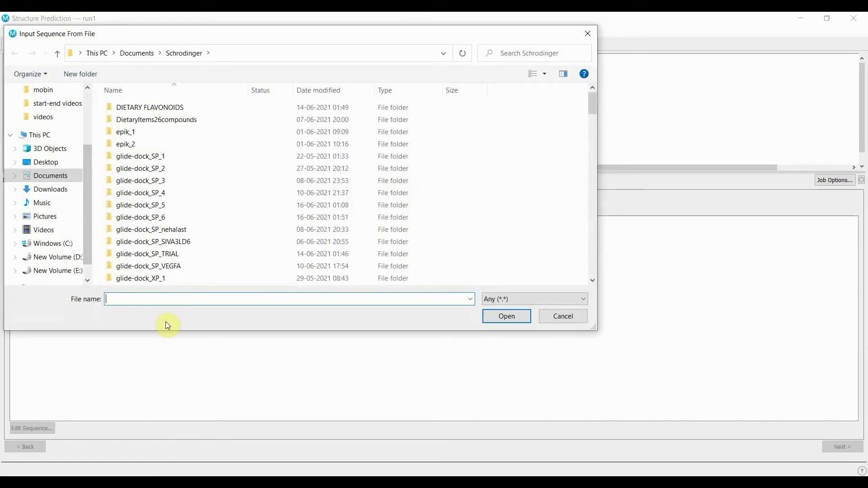
pyautogui.click(566, 319)
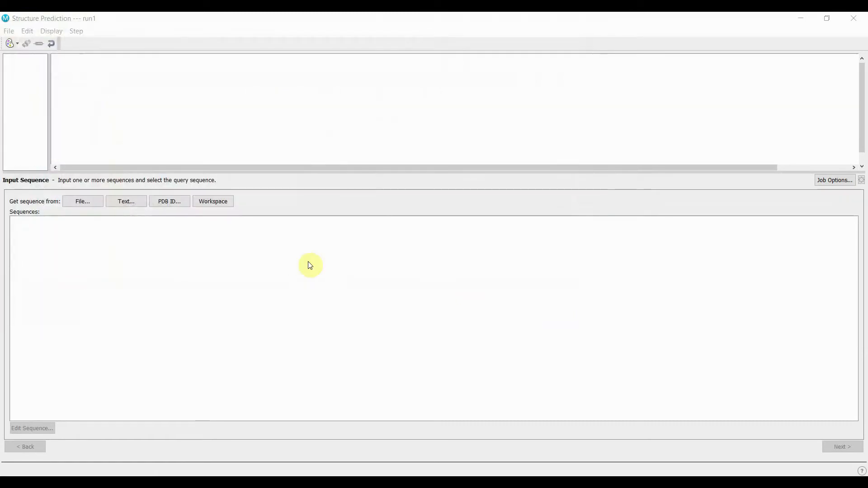
pyautogui.click(130, 204)
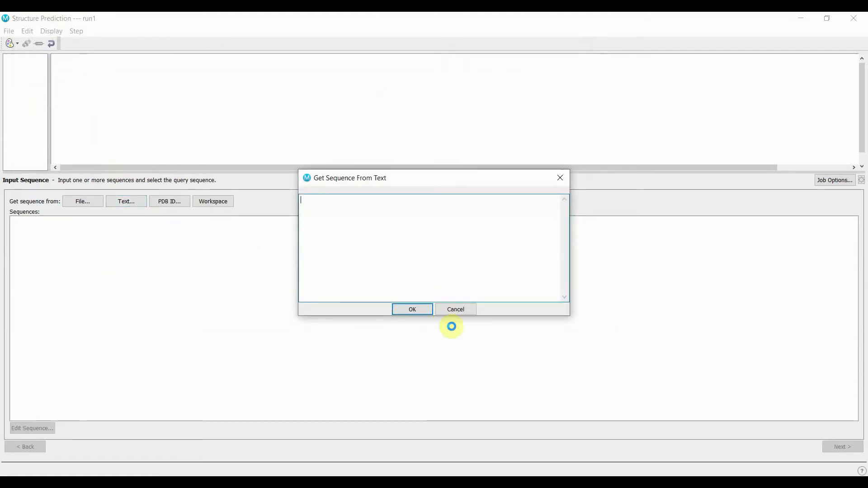
pyautogui.click(457, 306)
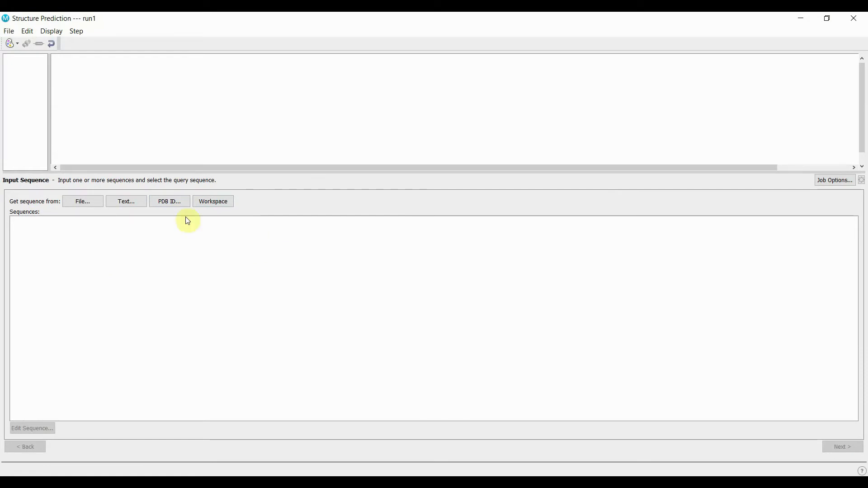
# Open the text entry for the query sequence, then switch to Chrome and load uniprot.org.
pyautogui.click(126, 202)
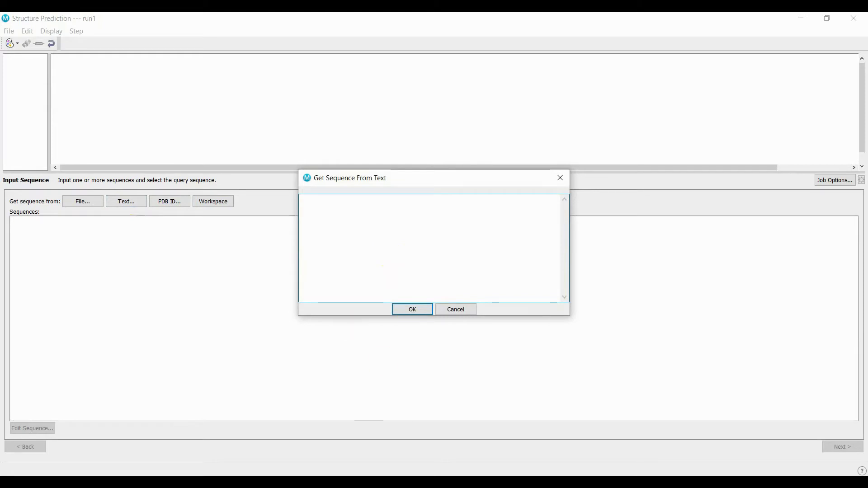
pyautogui.click(319, 482)
pyautogui.click(364, 438)
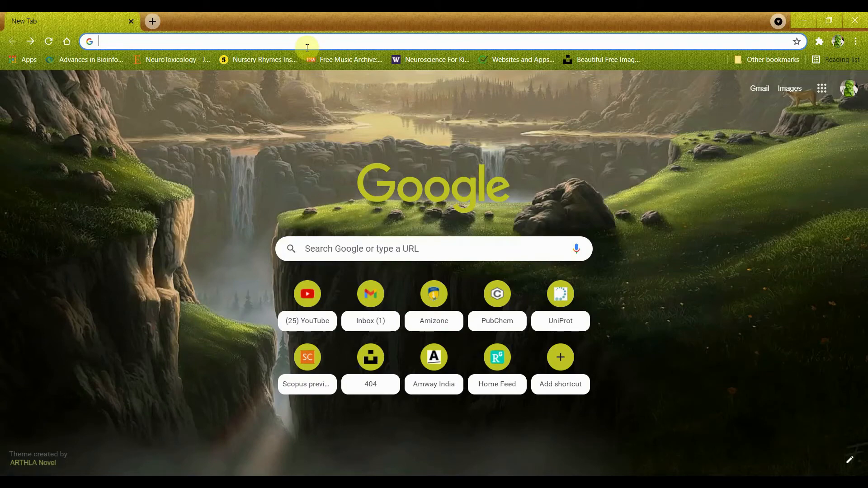
pyautogui.write('uniprot.org')
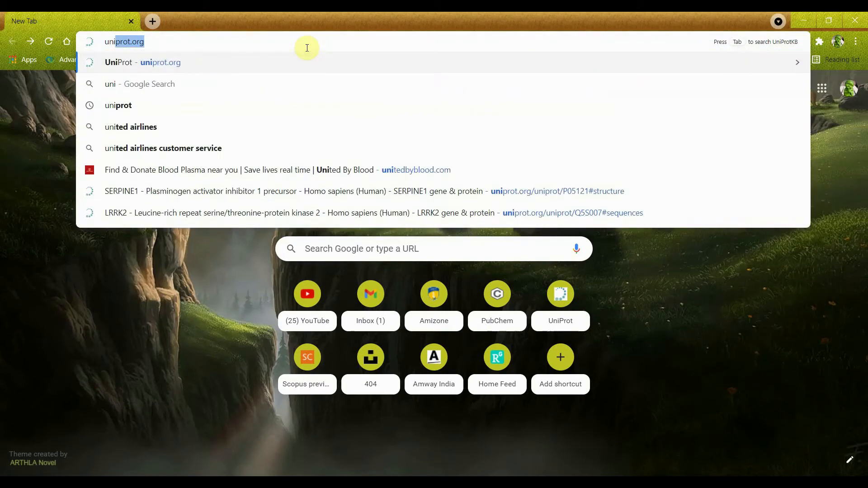
pyautogui.press('Return')
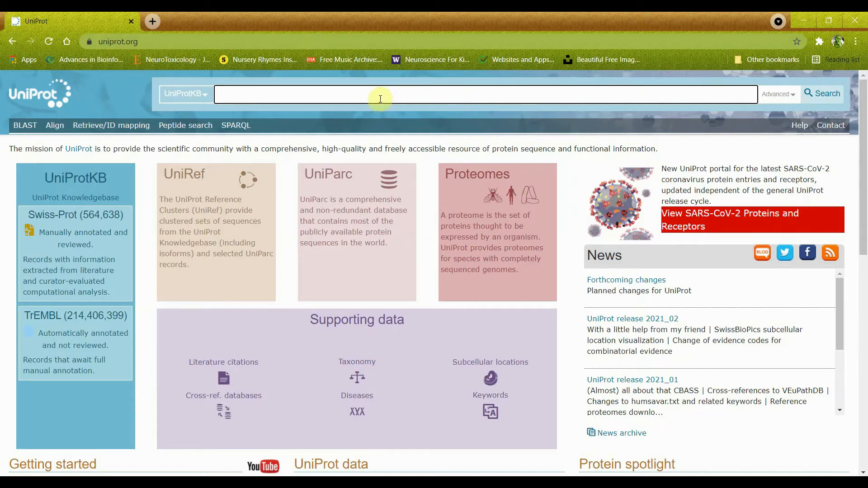
# Search UniProtKB for insulin and open the human IGF1R entry P08069.
pyautogui.write('insulin')
pyautogui.press('Return')
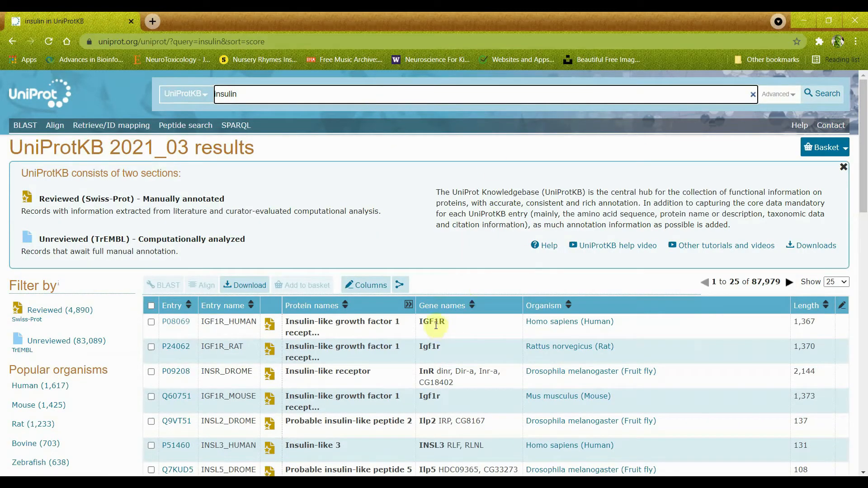
pyautogui.click(171, 324)
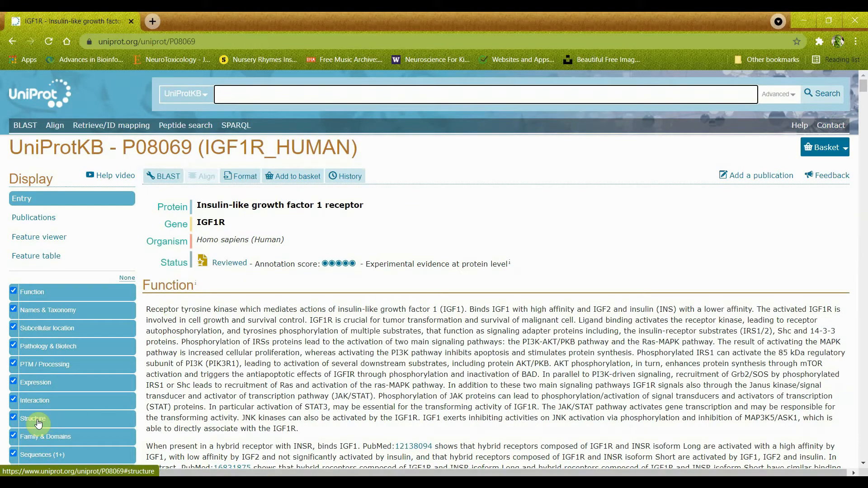
# Go to the entry's sequence section and open the P08069 sequence in FASTA format.
pyautogui.scroll(-1, 43, 418)
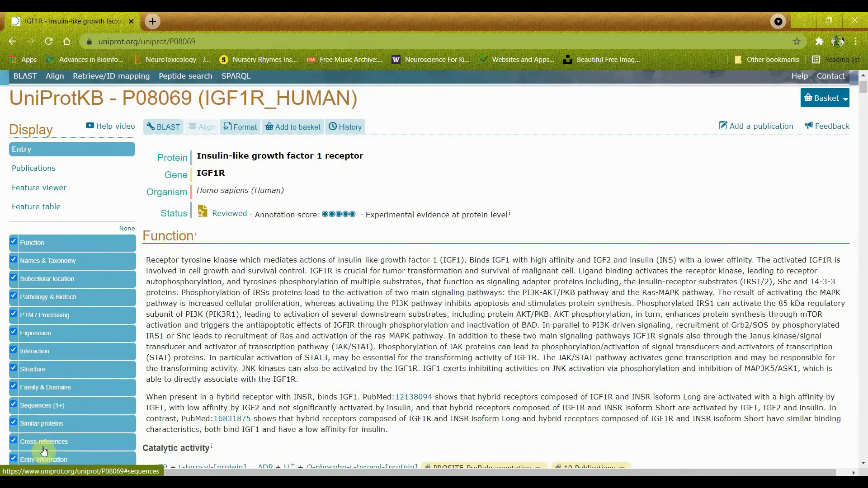
pyautogui.click(53, 408)
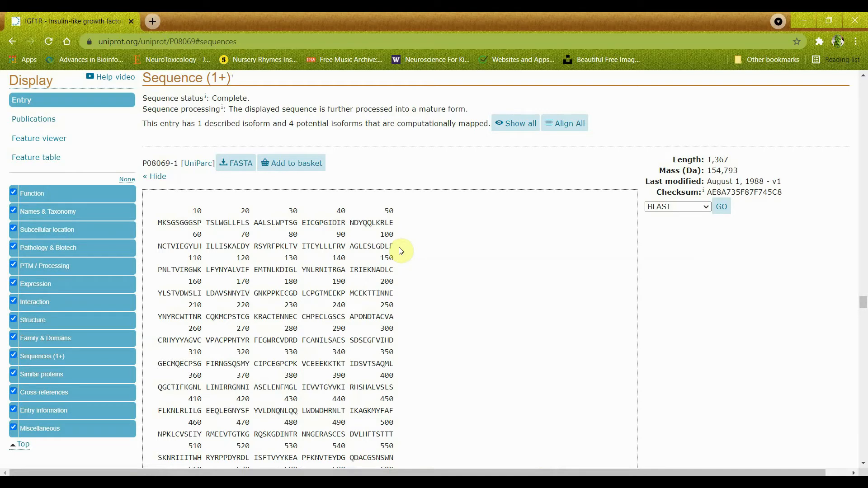
pyautogui.click(233, 163)
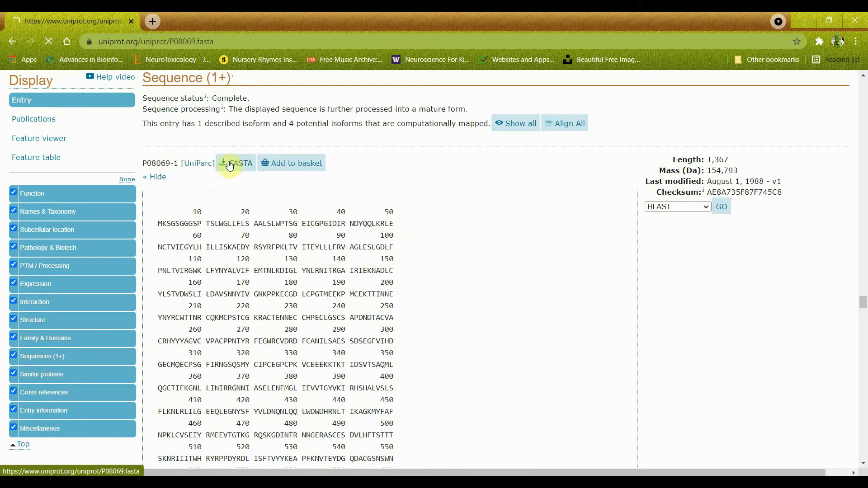
# Copy the complete amino acid sequence of P08069 without its FASTA header line.
pyautogui.moveTo(202, 279); pyautogui.dragTo(4, 87)
pyautogui.click(2, 90)
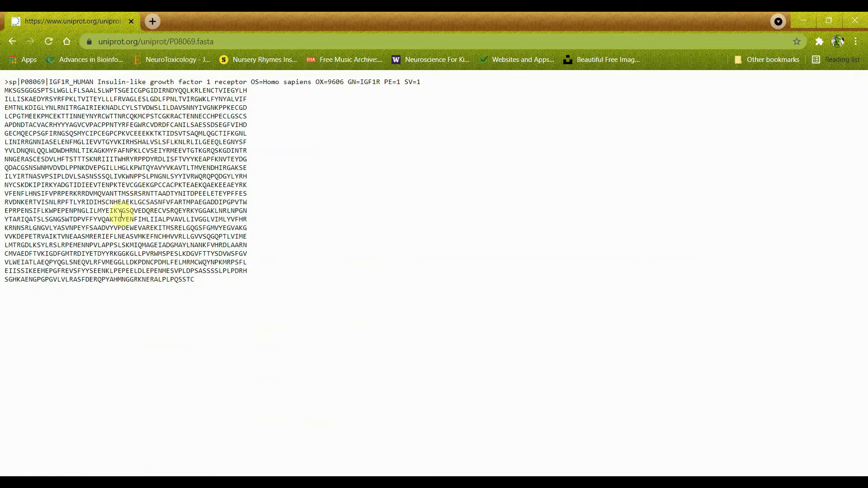
pyautogui.click(5, 91)
pyautogui.moveTo(5, 91); pyautogui.dragTo(200, 283)
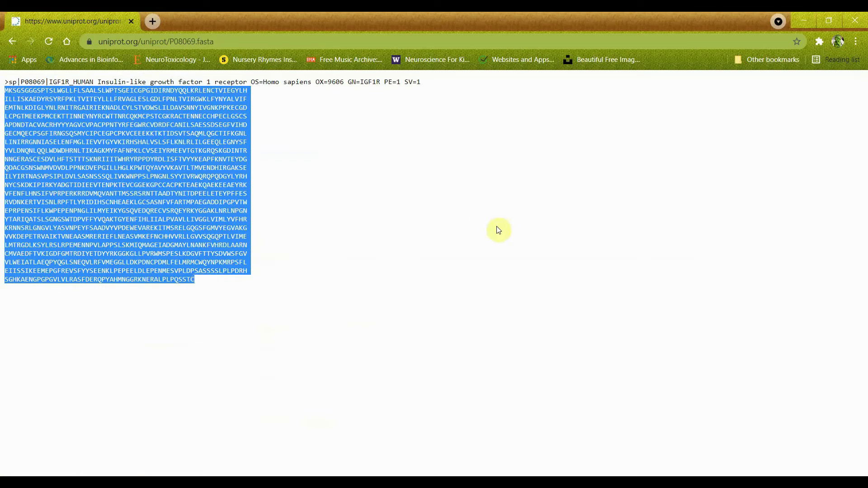
# Return to the Structure Prediction Wizard and paste the copied sequence as the query sequence text.
pyautogui.click(799, 15)
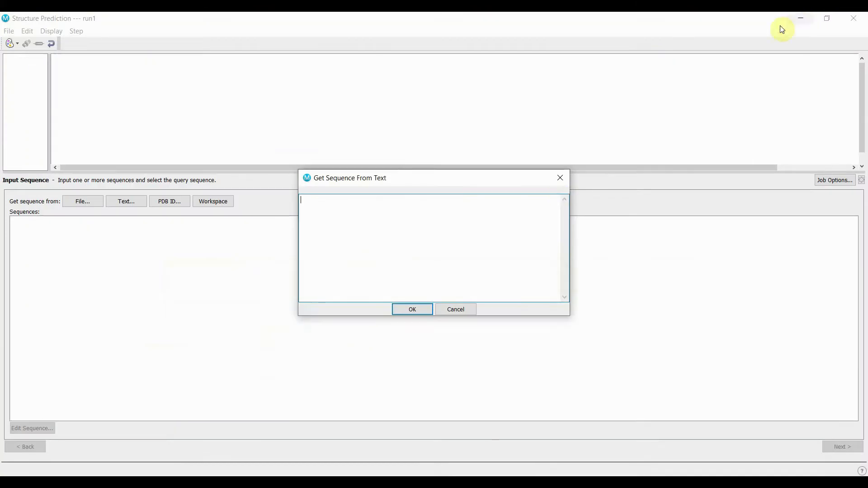
pyautogui.hotkey('ctrl', 'v')
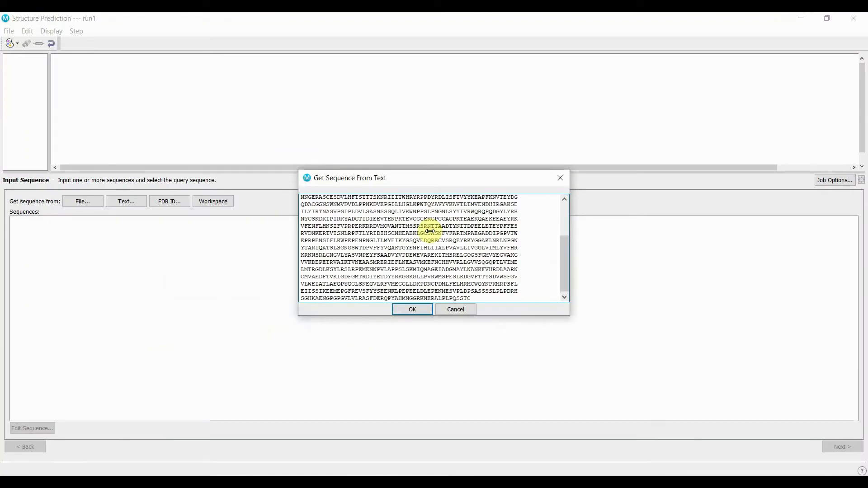
pyautogui.click(412, 309)
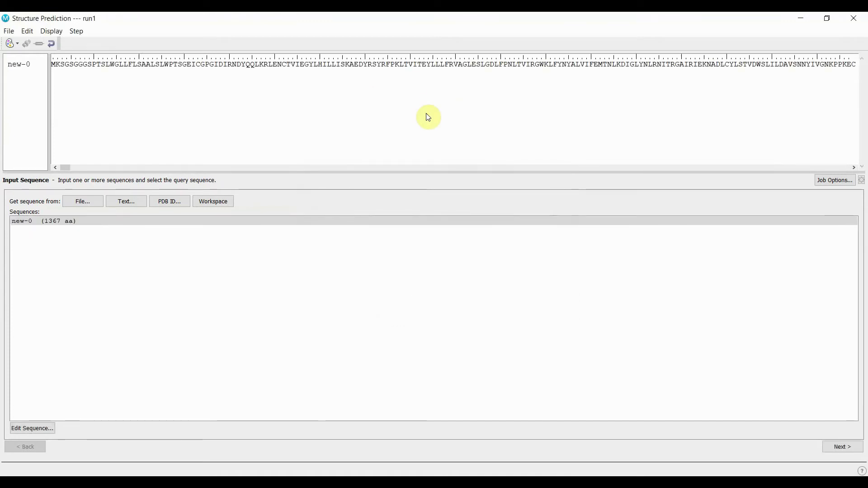
# Wrap the sequence display and run a BLAST homology search for the query on the remote NCBI server.
pyautogui.click(51, 45)
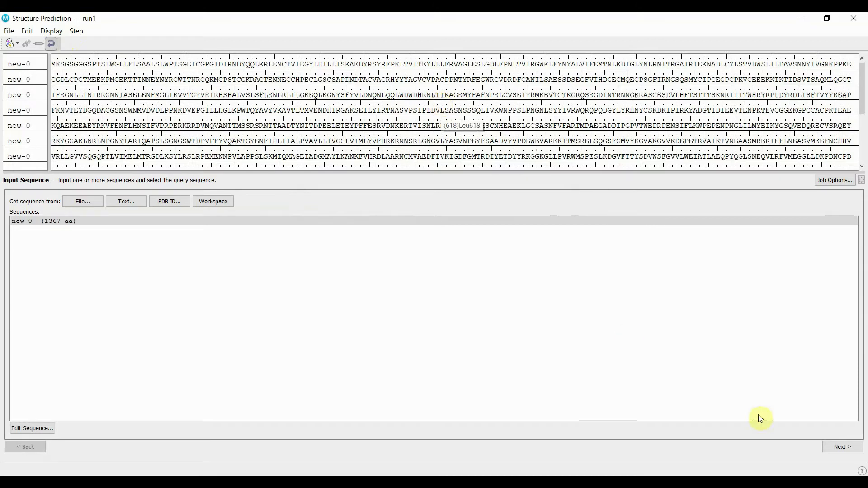
pyautogui.click(843, 445)
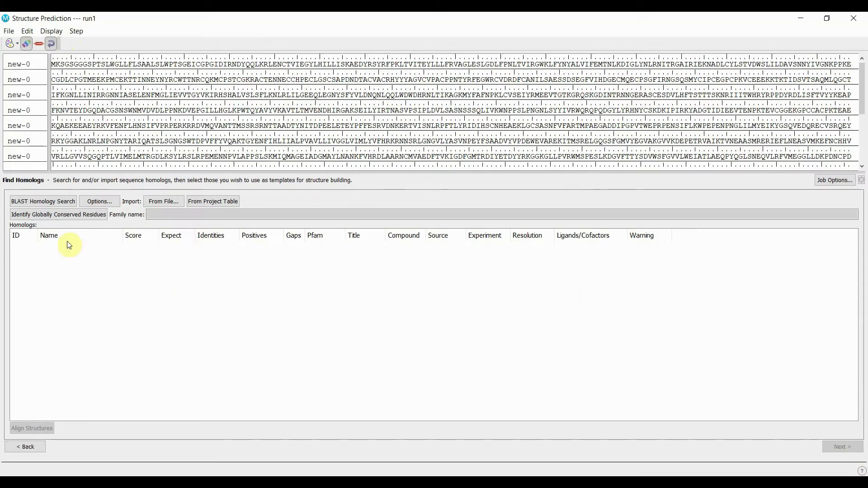
pyautogui.click(42, 204)
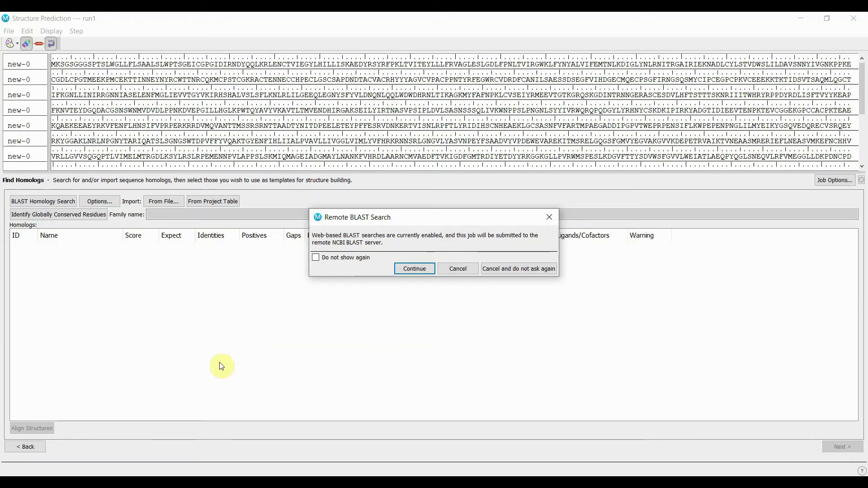
pyautogui.click(414, 269)
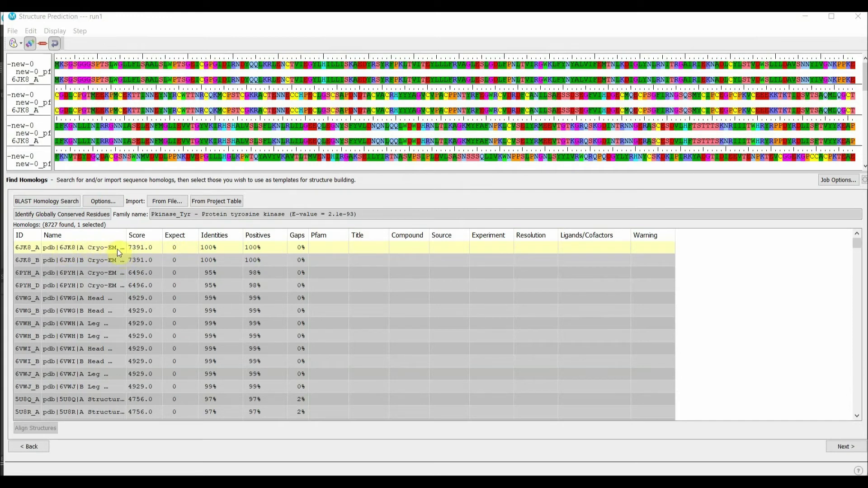
# Use homolog 6JK8_A as the template, accept its existing alignment, and continue to the Build Structure stage.
pyautogui.click(136, 251)
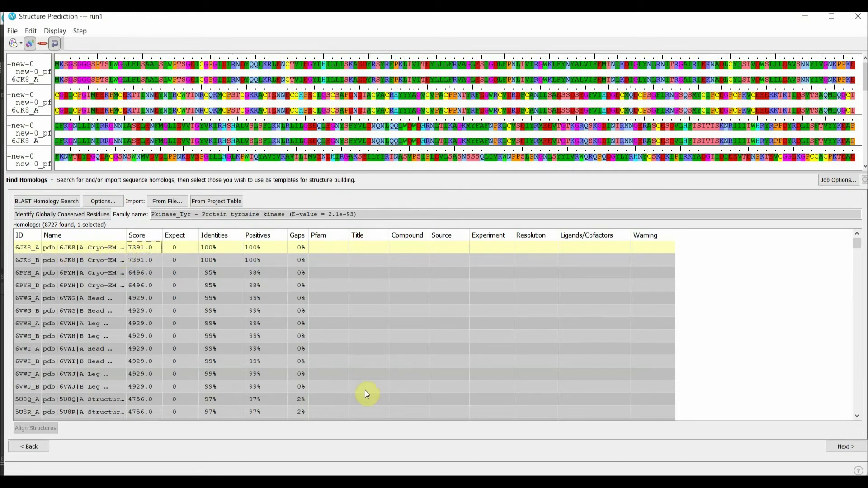
pyautogui.click(841, 446)
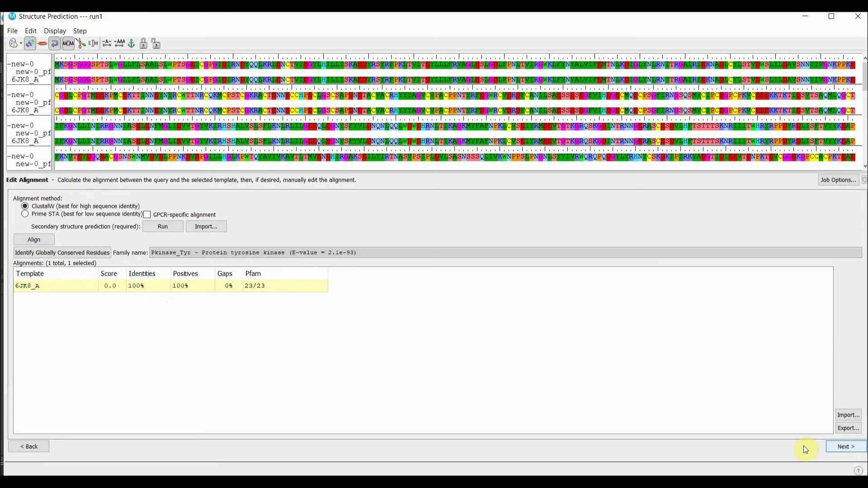
pyautogui.click(846, 446)
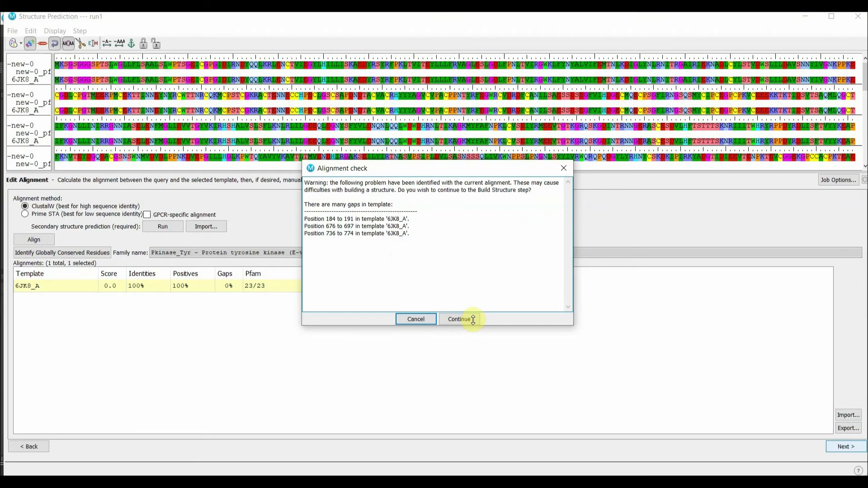
pyautogui.click(473, 320)
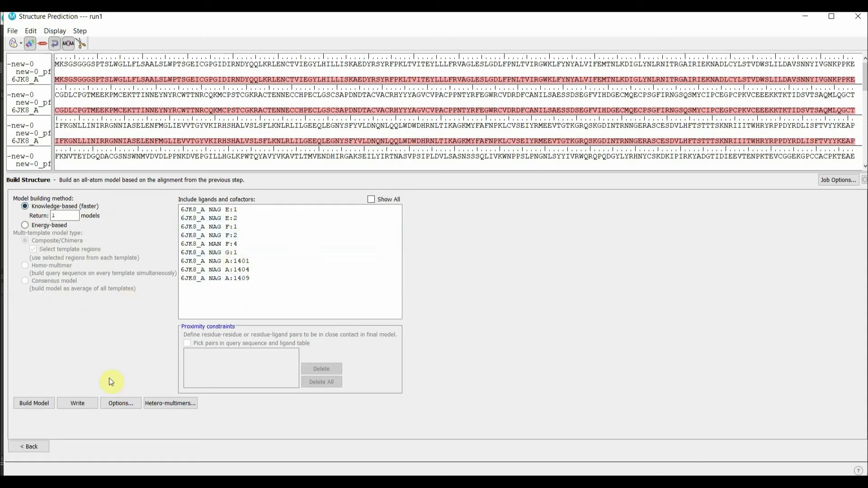
# Build one knowledge-based homology model on template 6JK8_A and bring up the Maestro workspace to view it.
pyautogui.click(30, 406)
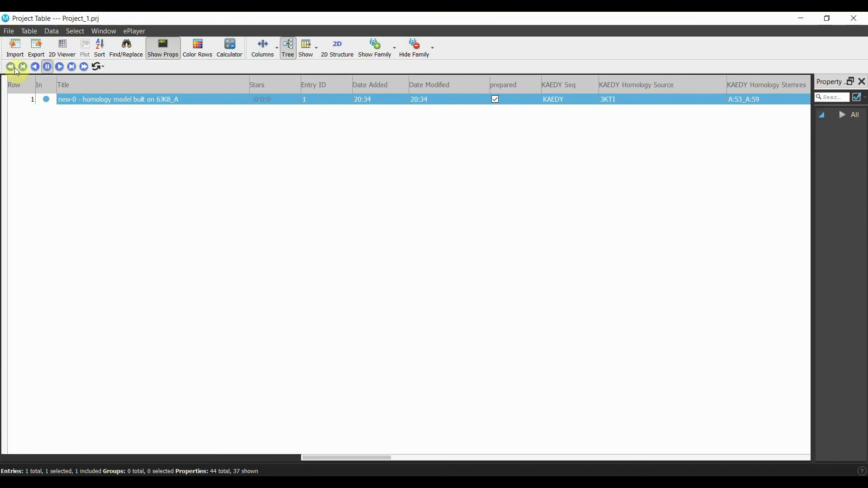
pyautogui.click(802, 18)
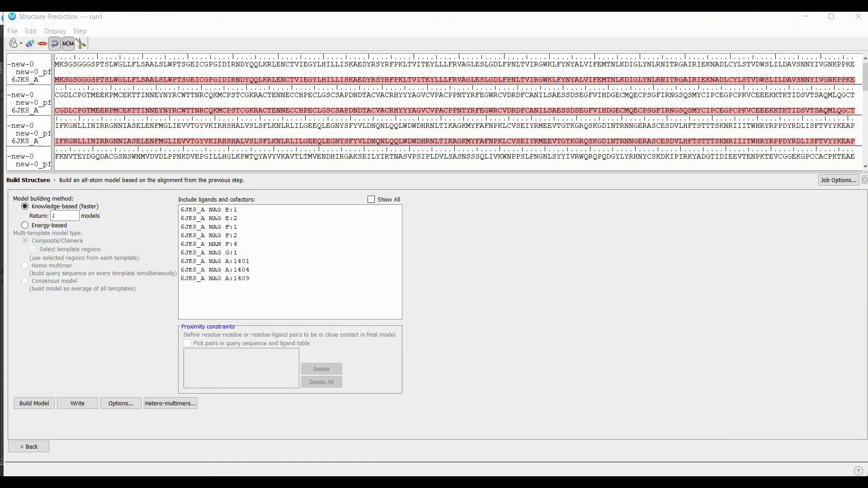
pyautogui.moveTo(407, 451)
pyautogui.click(364, 444)
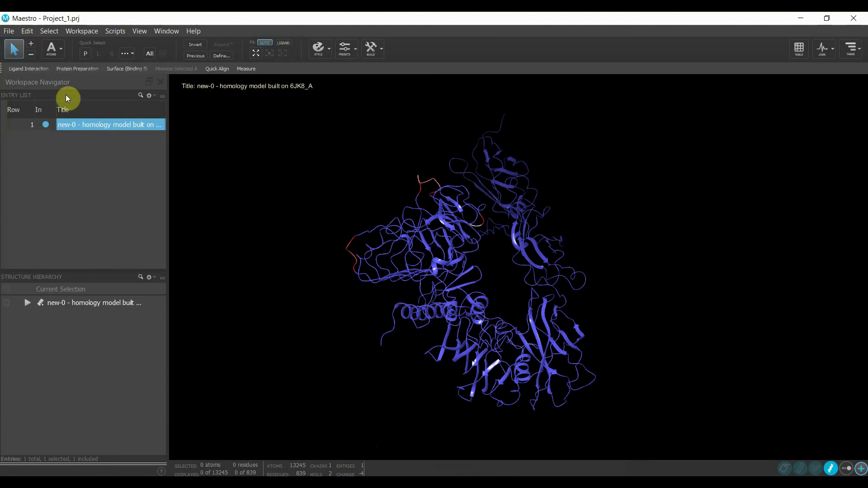
pyautogui.click(10, 33)
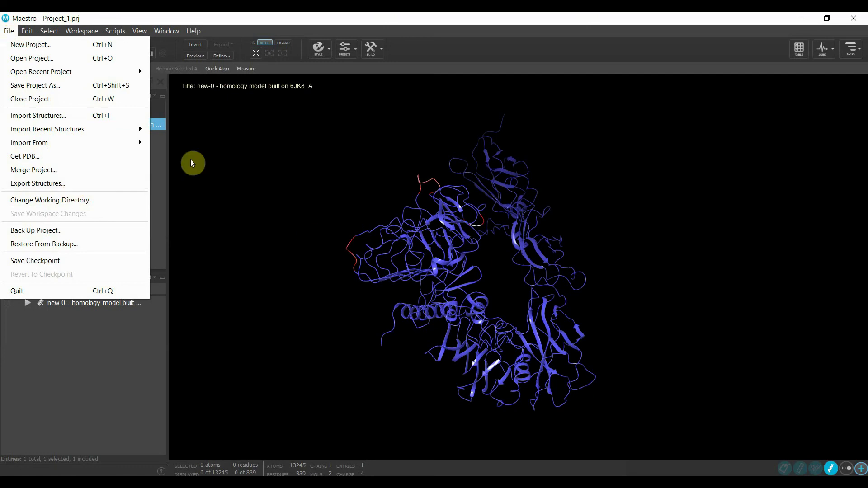
pyautogui.click(309, 240)
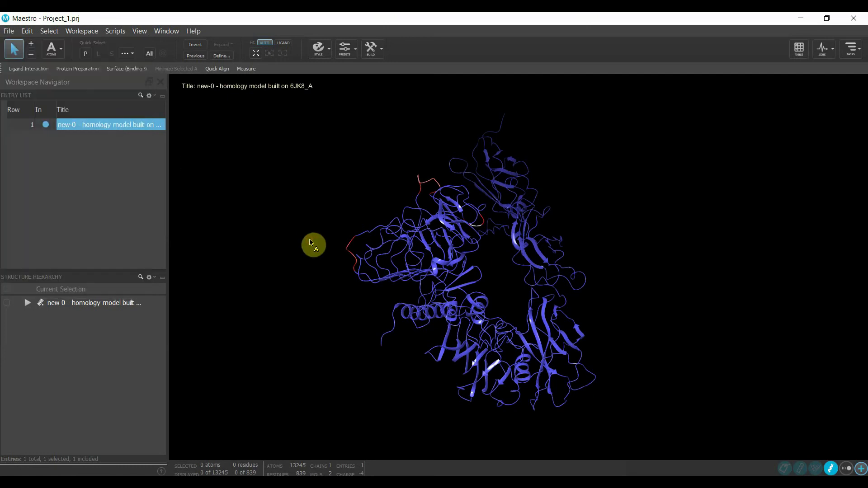